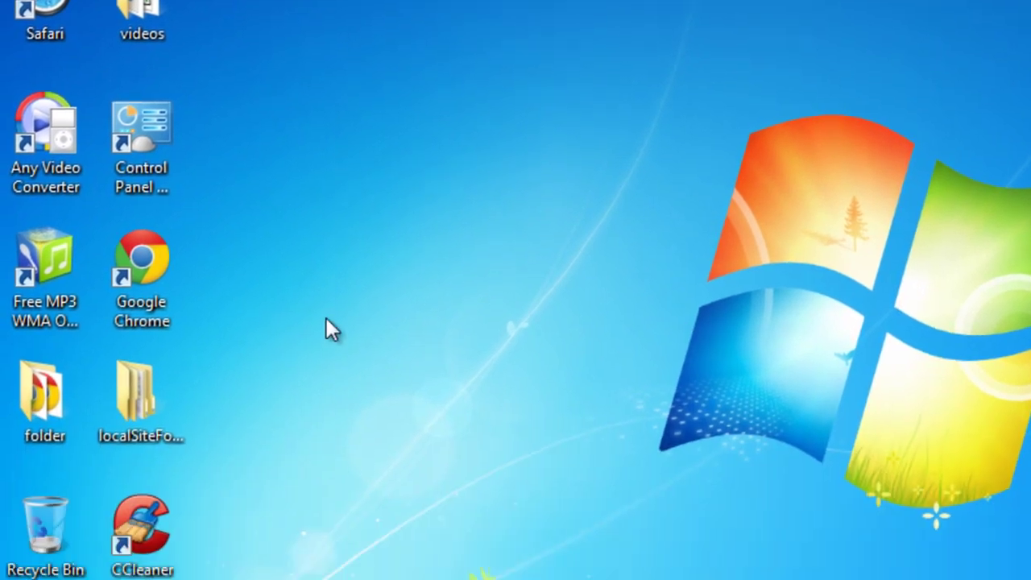
Browse localSiteFolder's song folder to find song.mp3, then select the Web Audio Plus shortcut
{"action": "double_click", "coordinate": [147, 407]}
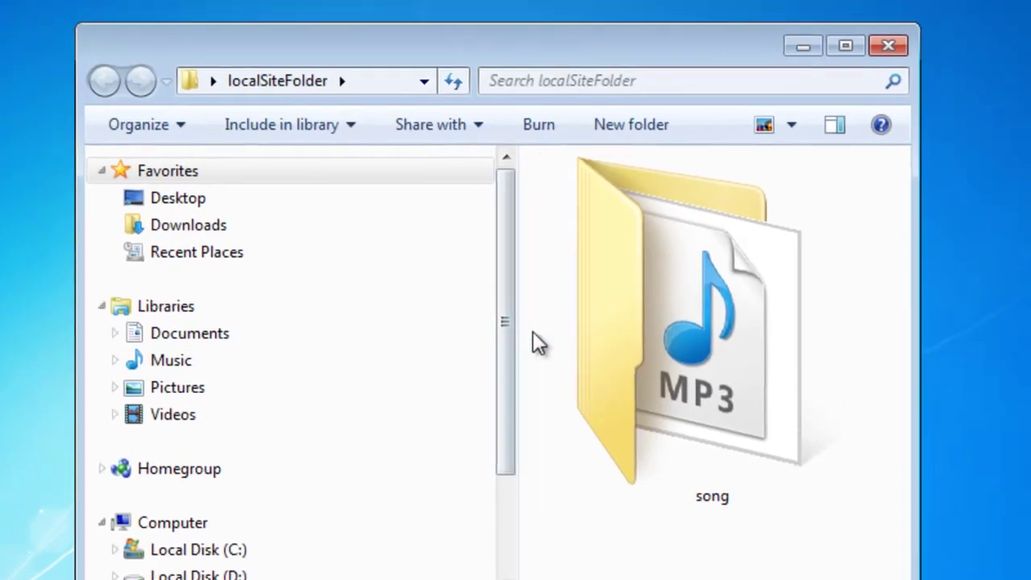
{"action": "left_click", "coordinate": [847, 46]}
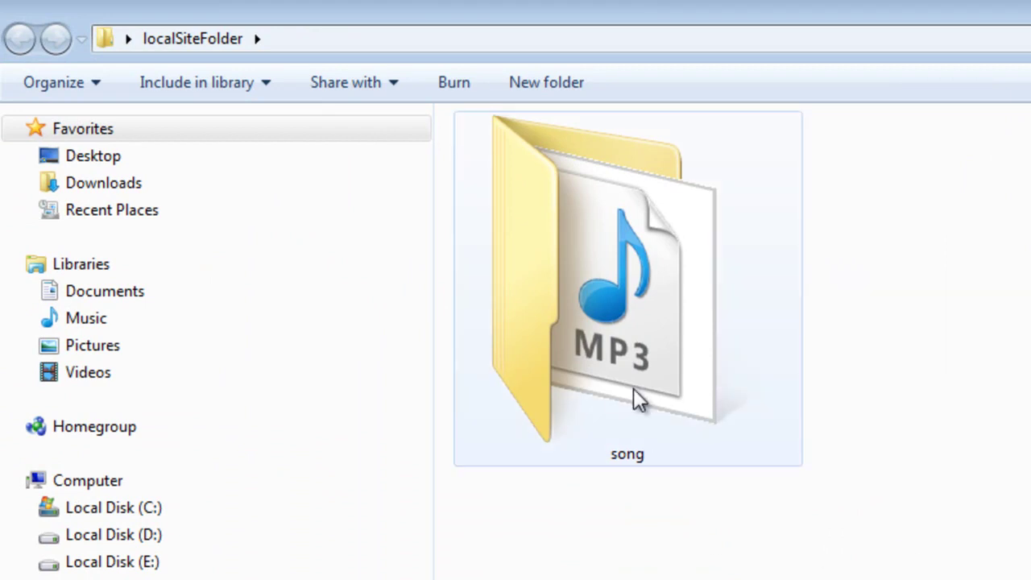
{"action": "double_click", "coordinate": [634, 351]}
{"action": "left_click", "coordinate": [564, 156]}
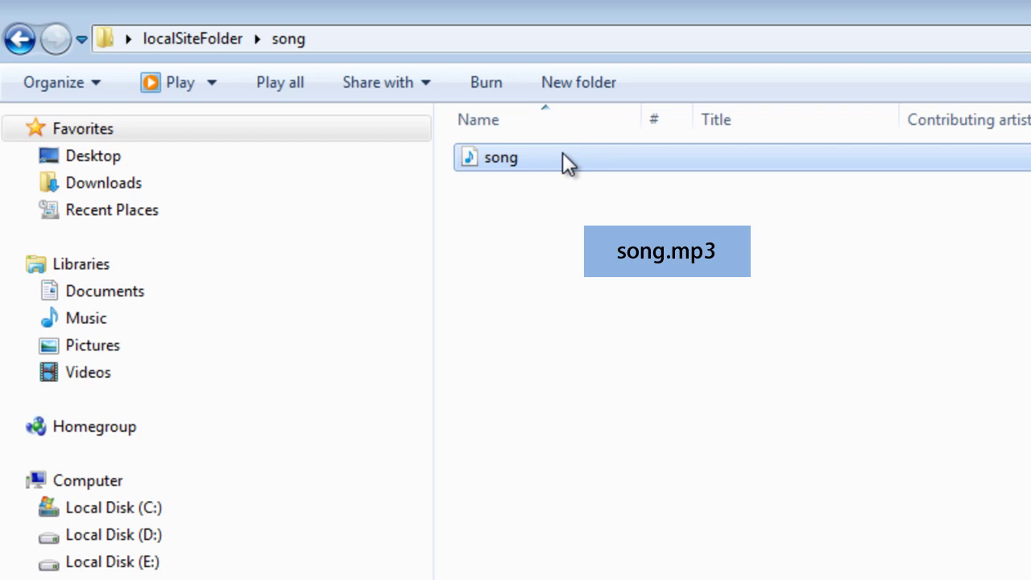
{"action": "left_click", "coordinate": [18, 40]}
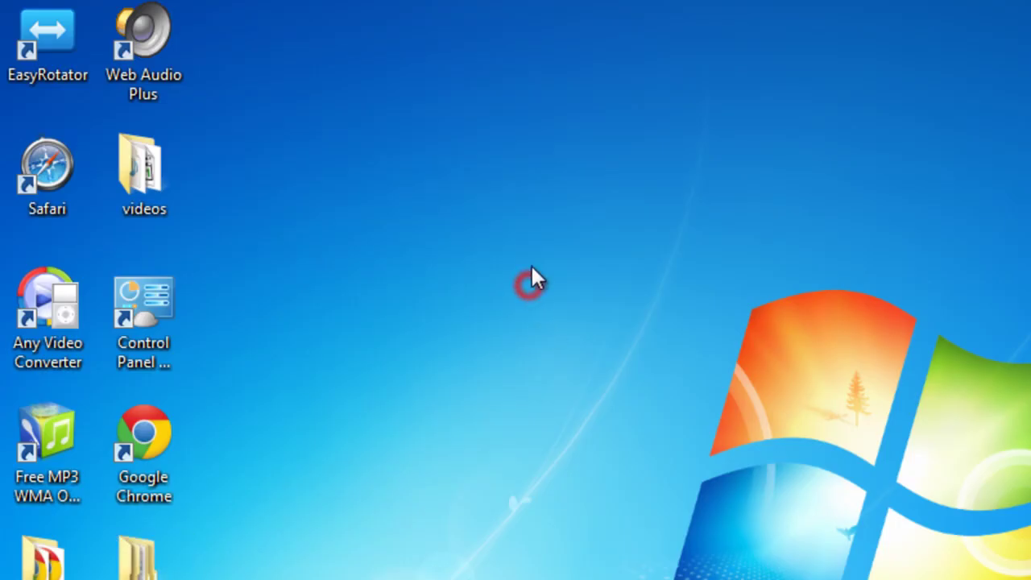
{"action": "left_click", "coordinate": [145, 90]}
Launch Web Audio Plus and load song.mp3 from file at High Quality
{"action": "double_click", "coordinate": [152, 45]}
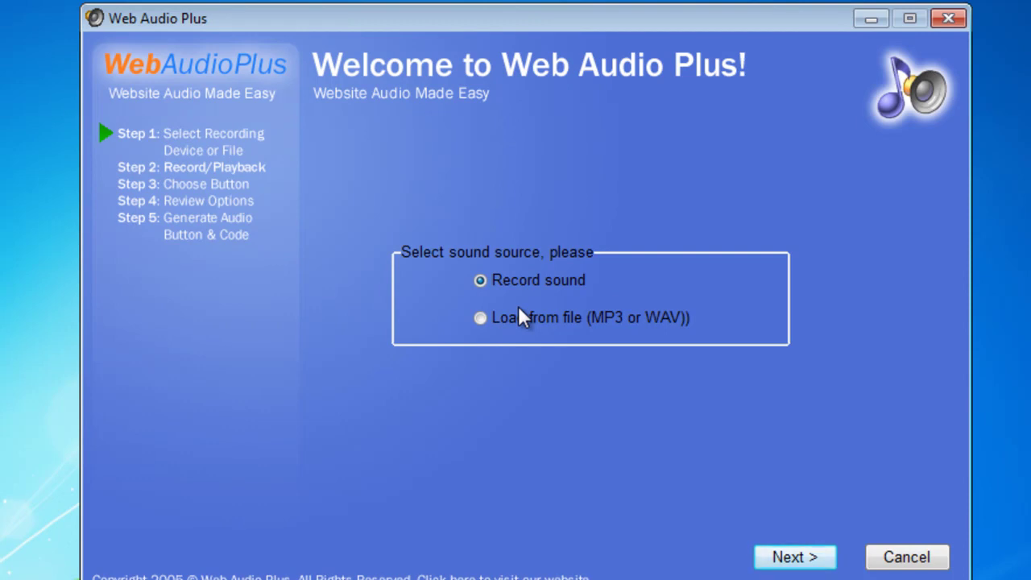
{"action": "left_click", "coordinate": [480, 318]}
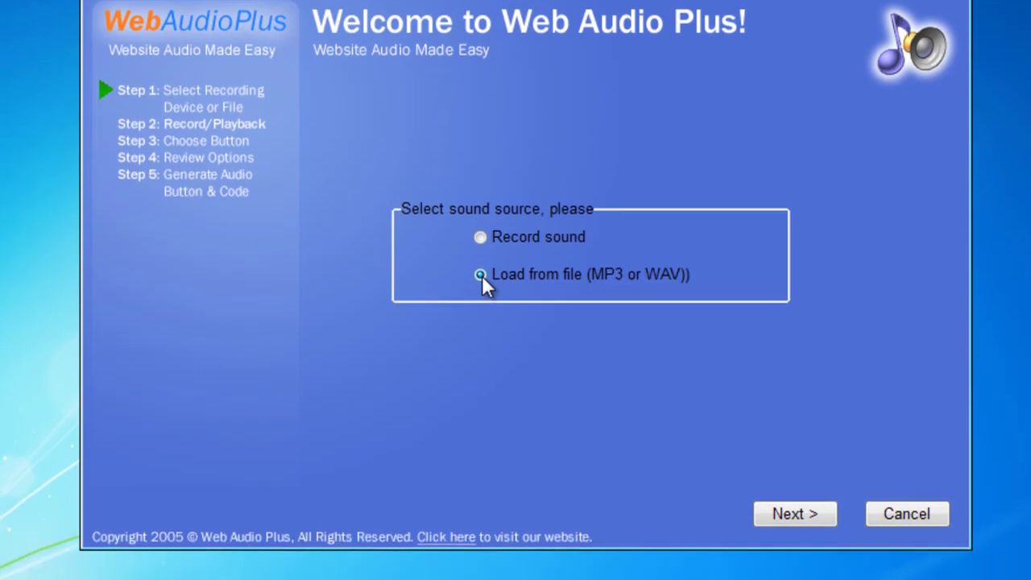
{"action": "left_click", "coordinate": [790, 514]}
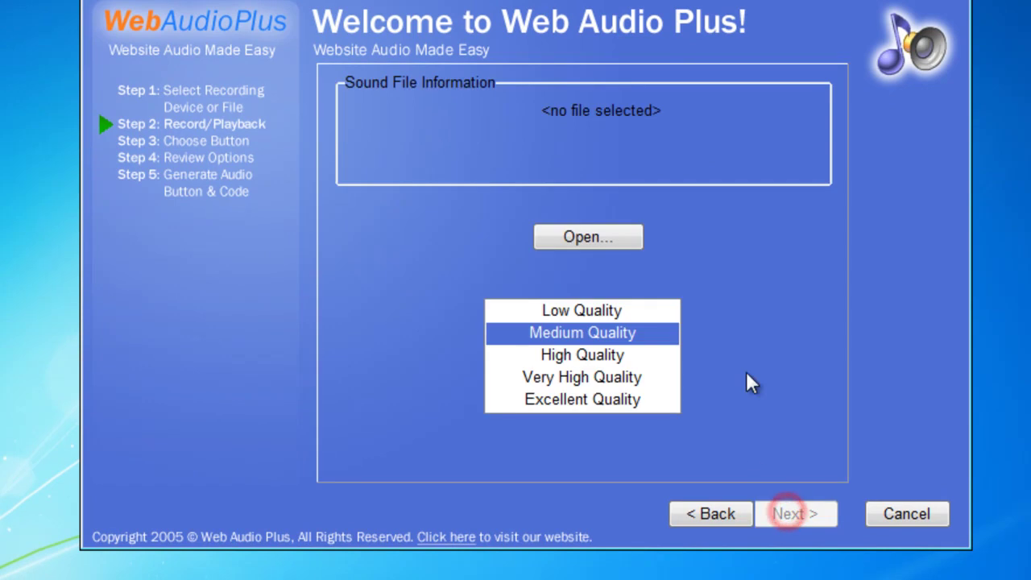
{"action": "left_click", "coordinate": [621, 242]}
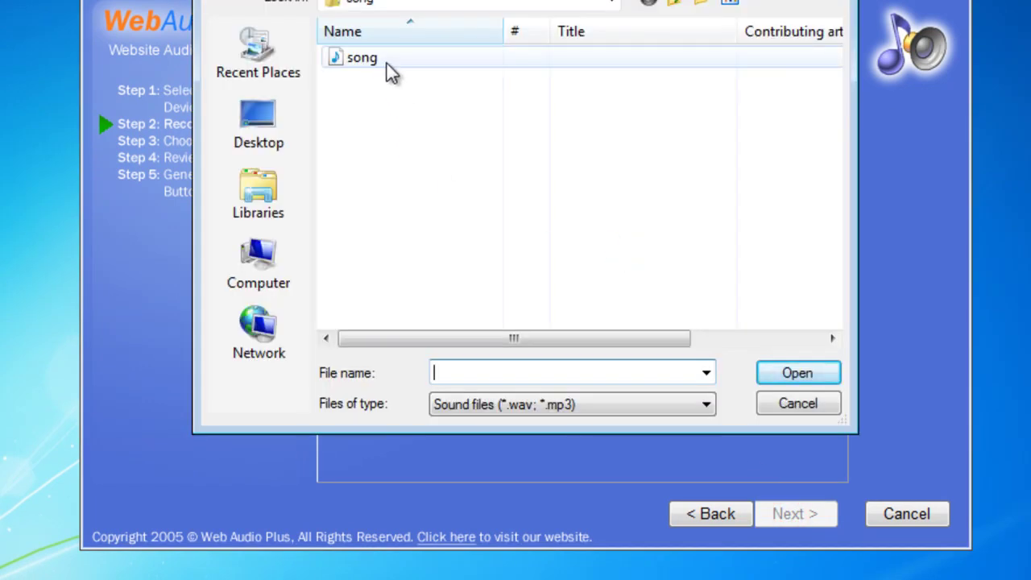
{"action": "left_click", "coordinate": [390, 71]}
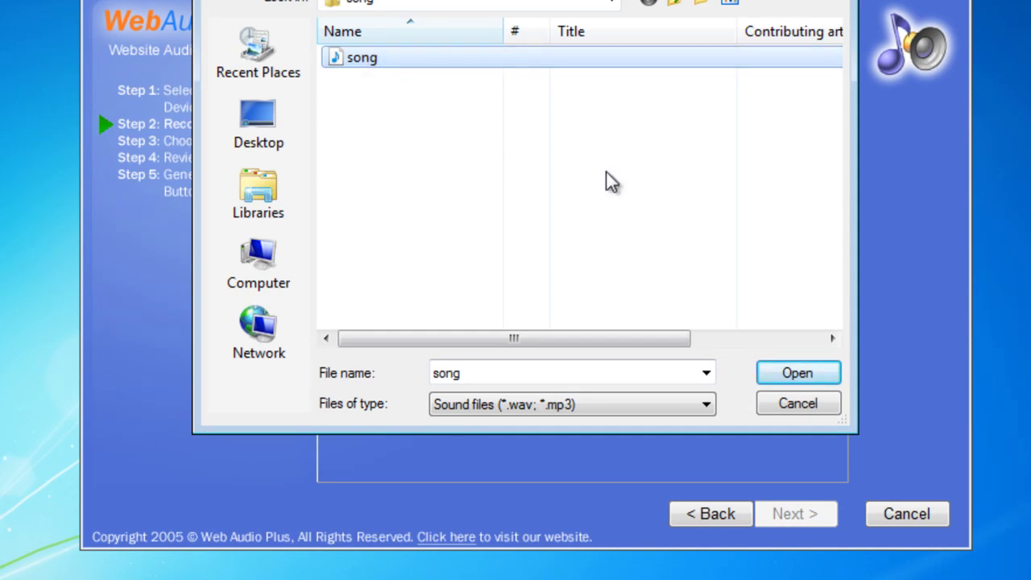
{"action": "left_click", "coordinate": [810, 373]}
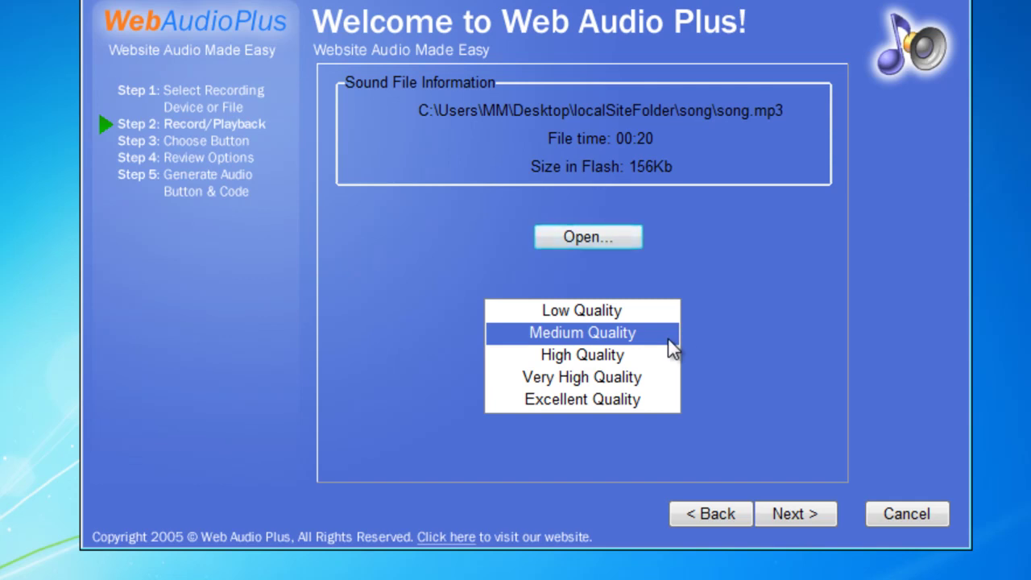
{"action": "left_click", "coordinate": [631, 358]}
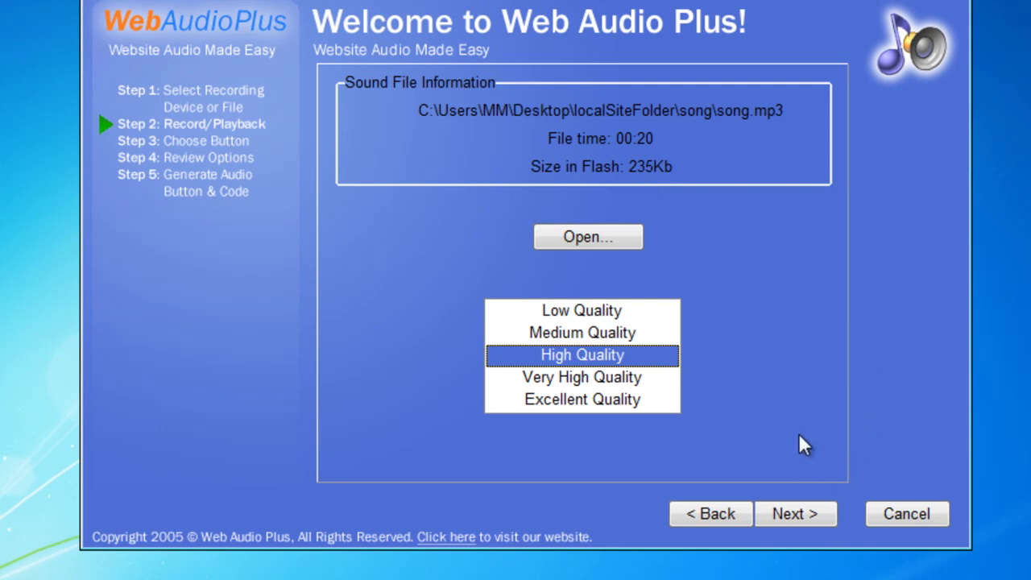
{"action": "left_click", "coordinate": [811, 515]}
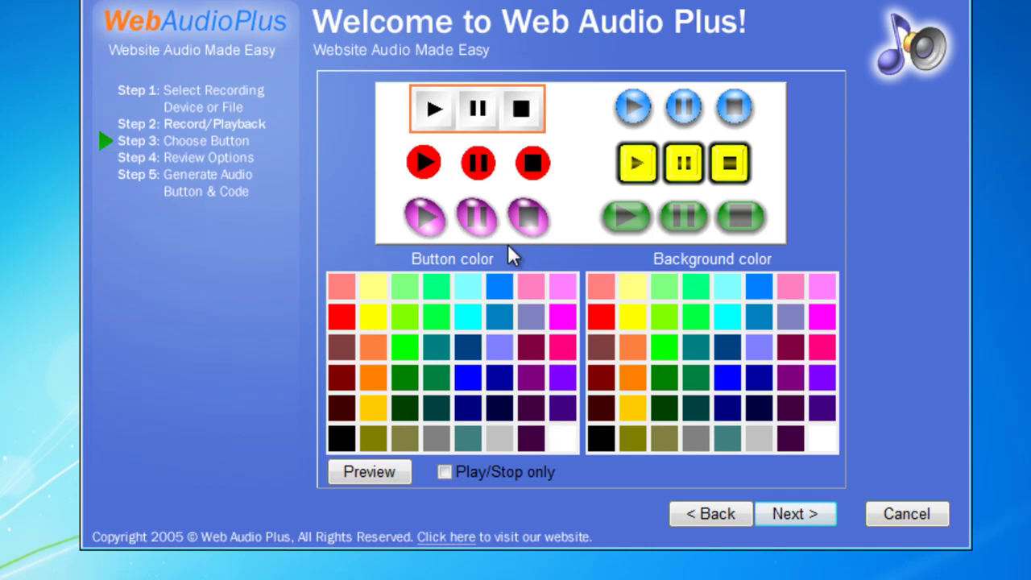
Choose the orange play/pause/stop button style with separate buttons and preview its playback
{"action": "left_click", "coordinate": [518, 127]}
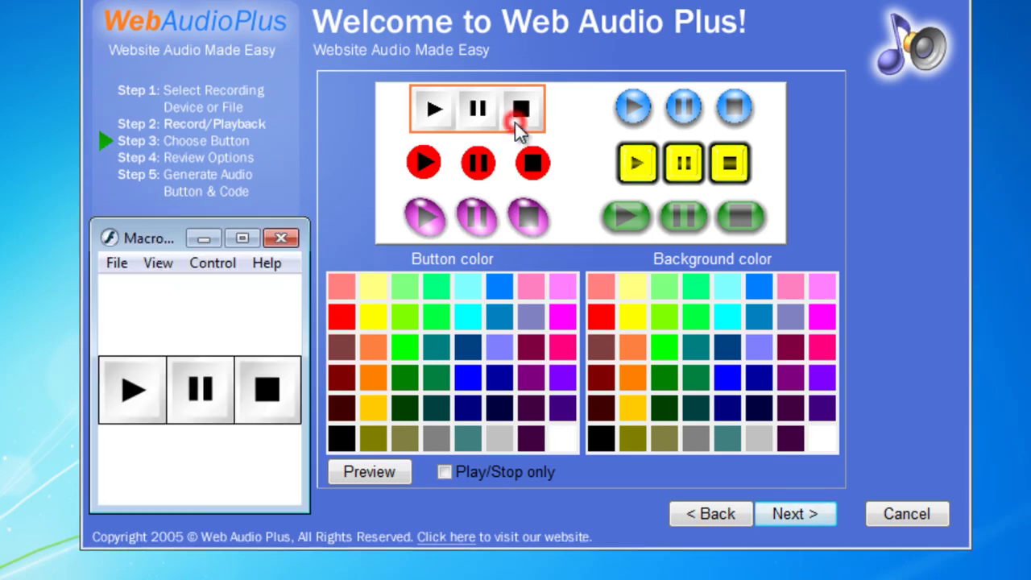
{"action": "left_click", "coordinate": [382, 348]}
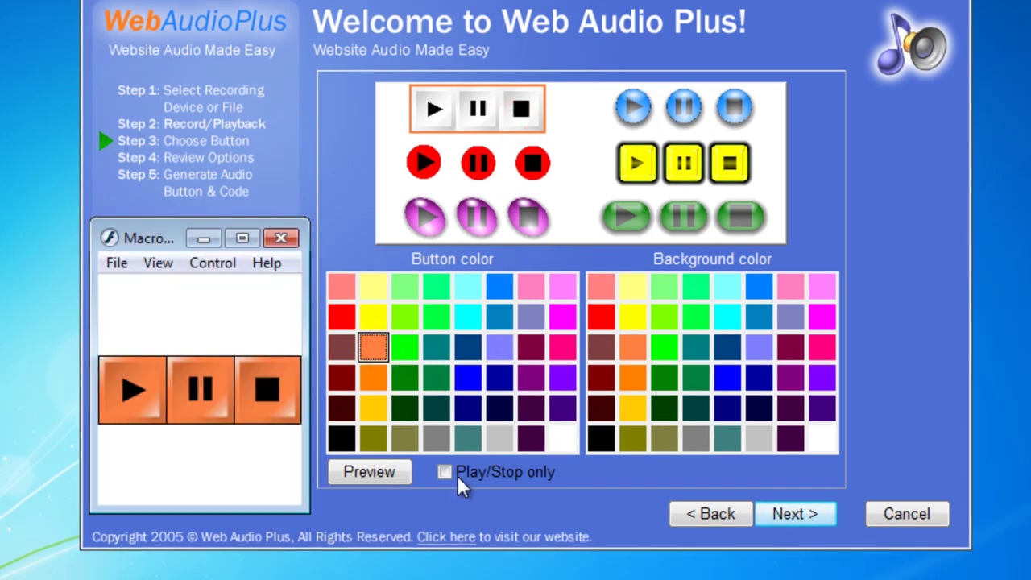
{"action": "left_click", "coordinate": [445, 473]}
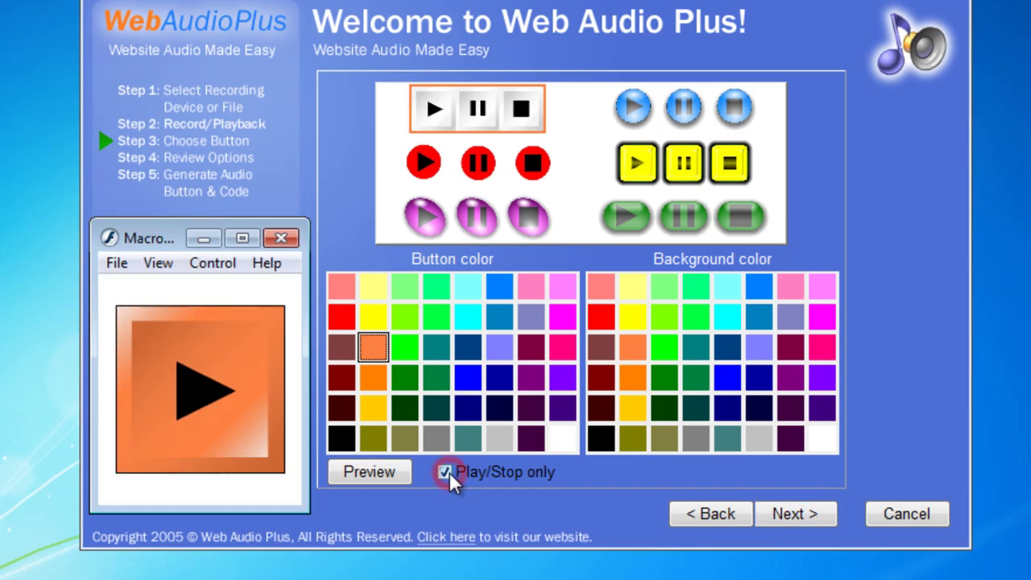
{"action": "left_click", "coordinate": [444, 472]}
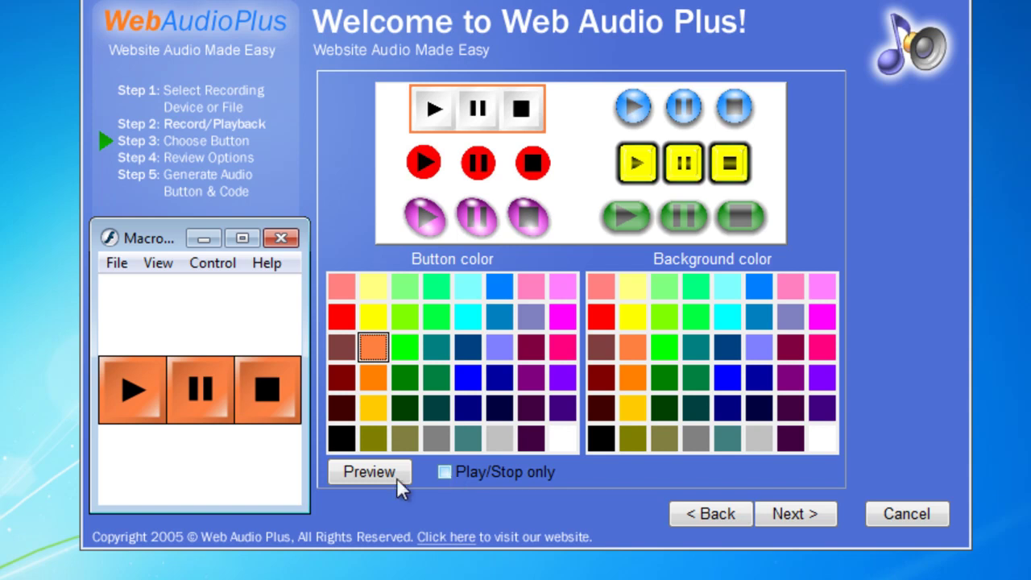
{"action": "left_click", "coordinate": [137, 408]}
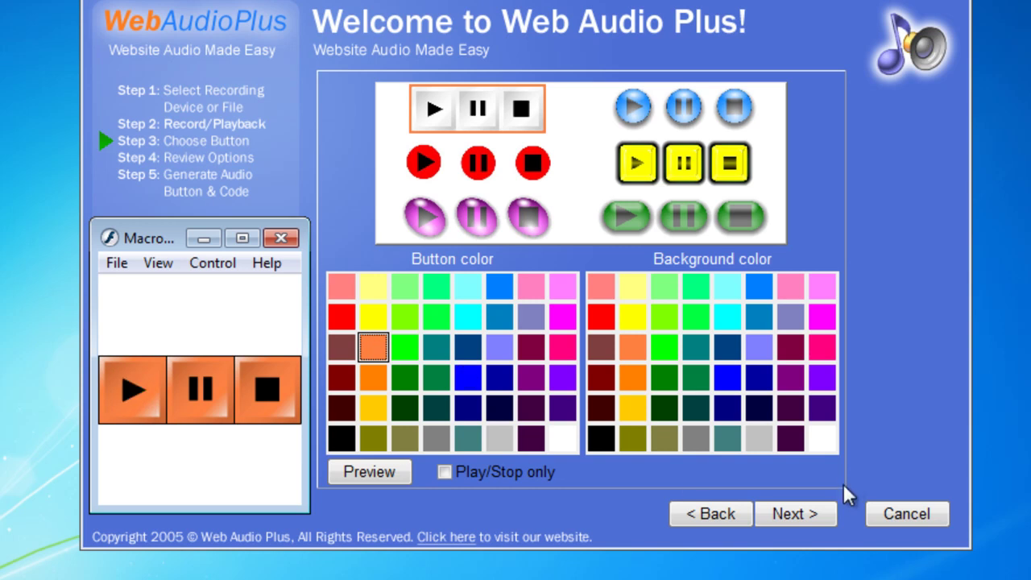
{"action": "left_click", "coordinate": [802, 515]}
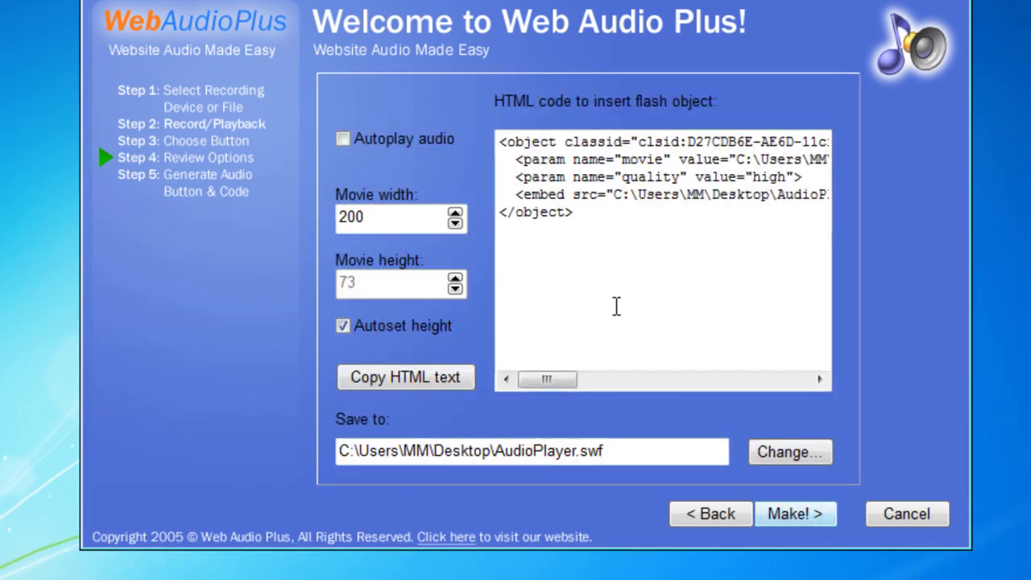
Turn on autoplay and copy the generated HTML embed code
{"action": "left_click", "coordinate": [343, 140]}
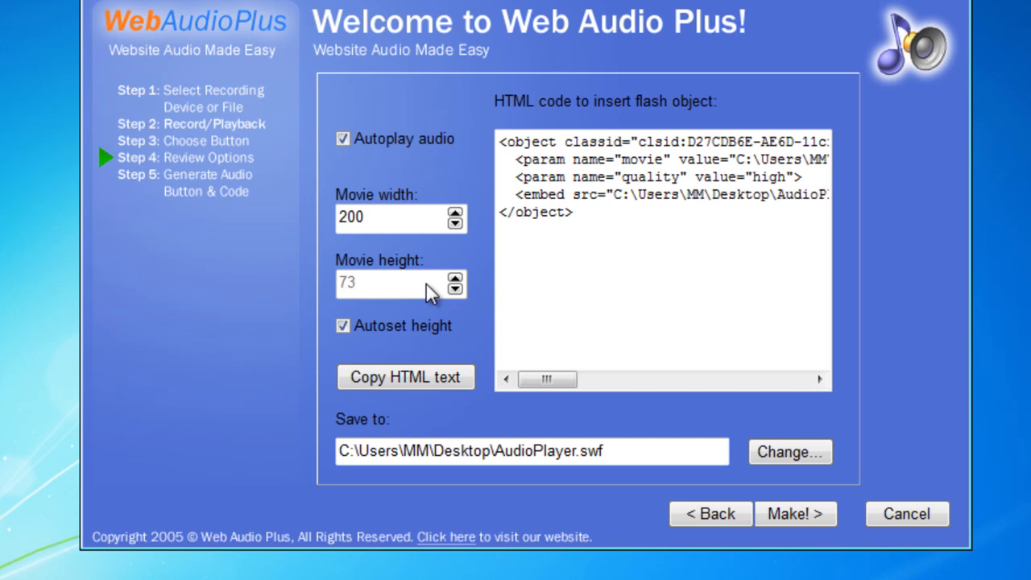
{"action": "left_click", "coordinate": [438, 379]}
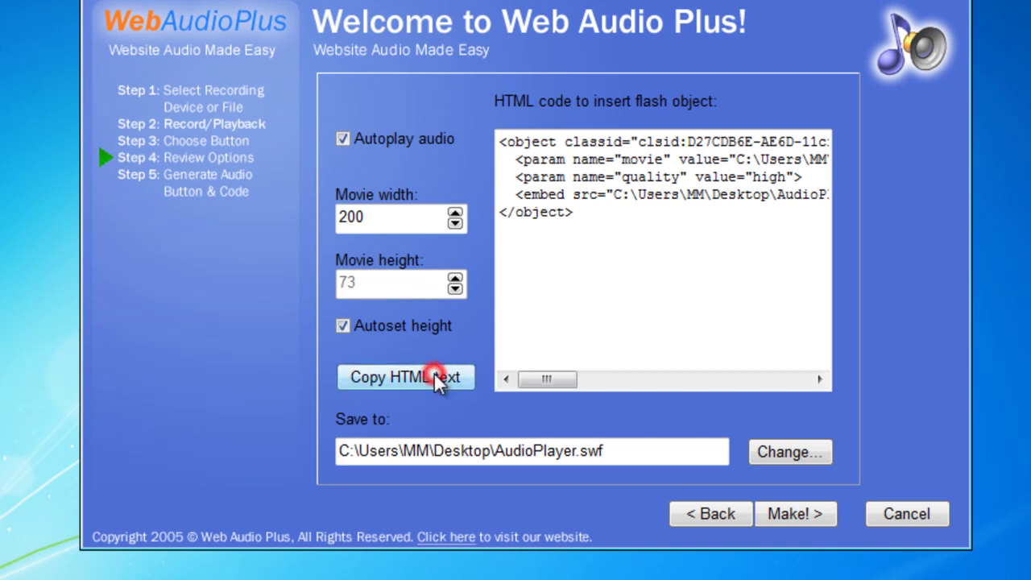
{"action": "left_click_drag", "start_coordinate": [612, 208], "coordinate": [501, 135]}
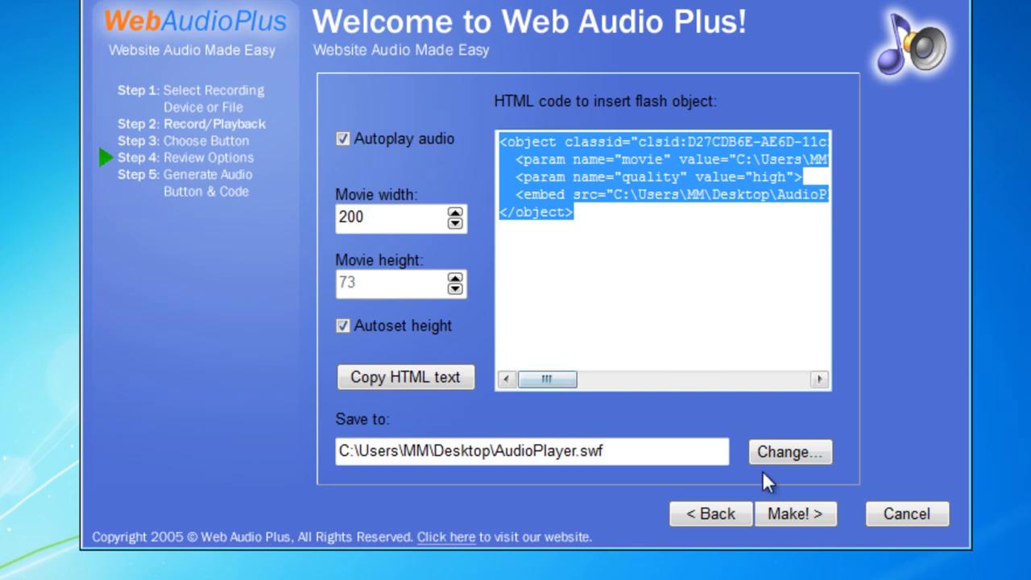
Save the player as play_btn in the song folder and generate it
{"action": "left_click", "coordinate": [801, 515]}
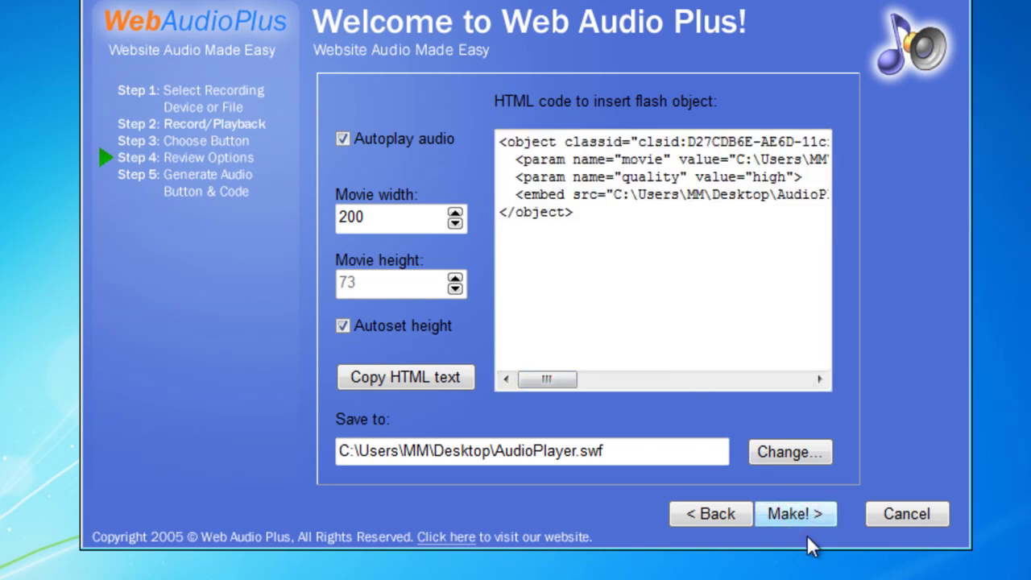
{"action": "left_click", "coordinate": [807, 452]}
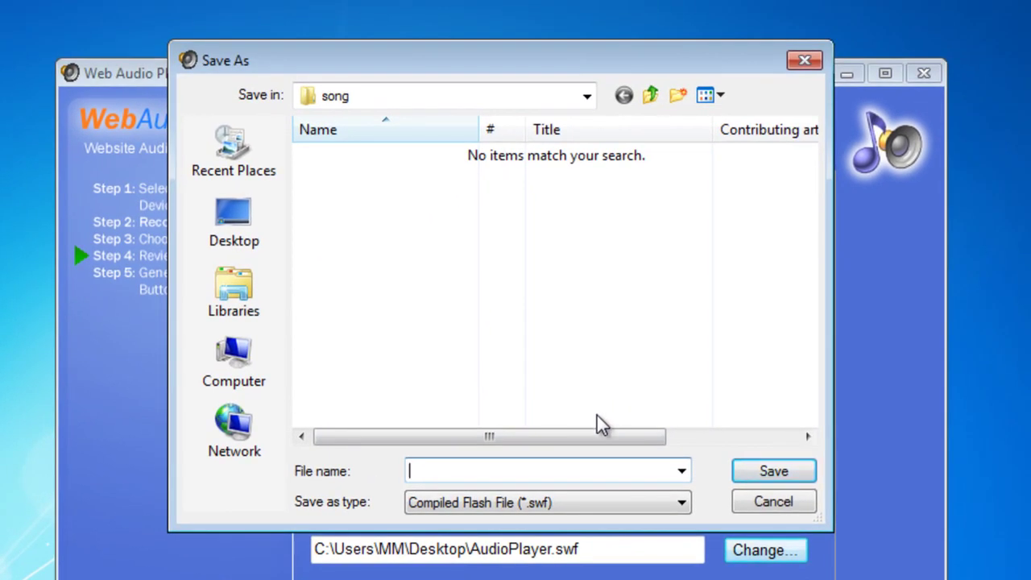
{"action": "type", "text": "play_btn"}
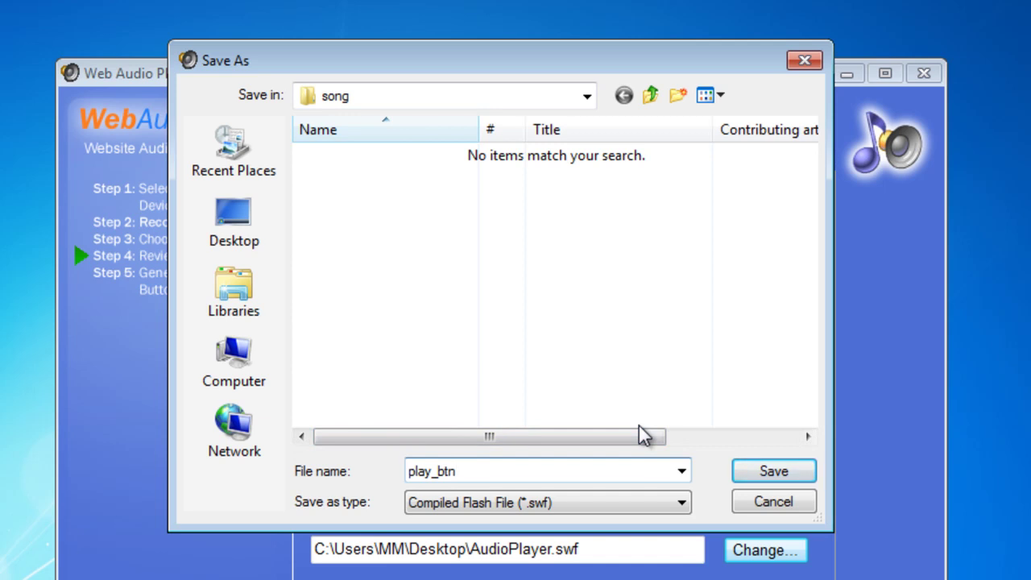
{"action": "left_click", "coordinate": [749, 469]}
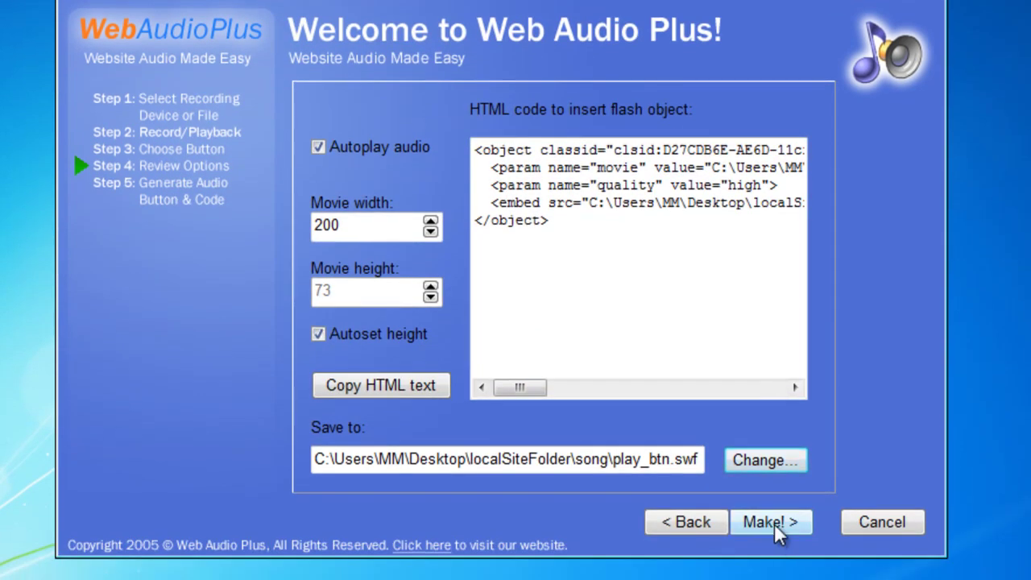
{"action": "left_click", "coordinate": [774, 523]}
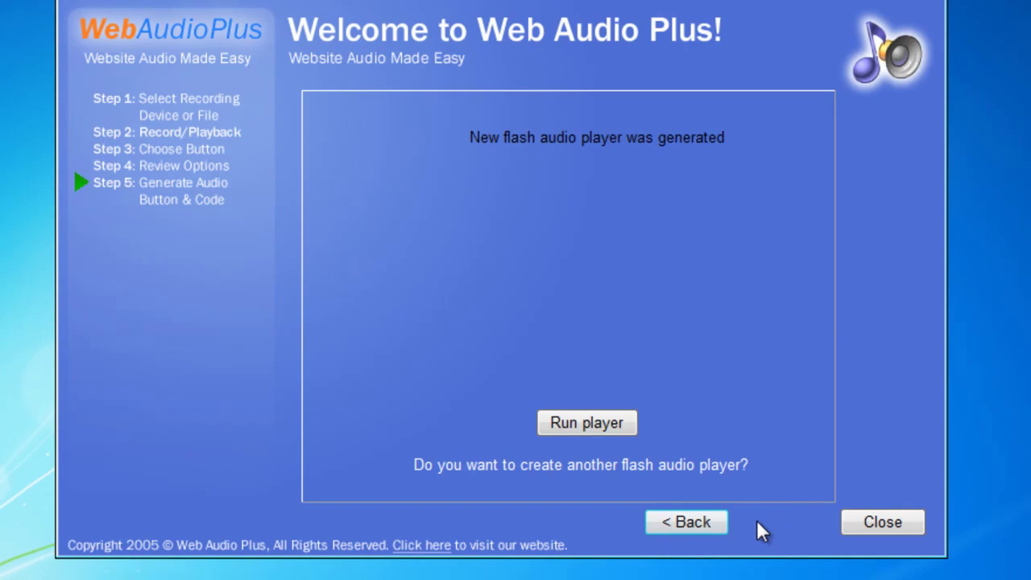
Run the new player maximized in Flash Player and pause the song
{"action": "left_click", "coordinate": [602, 425]}
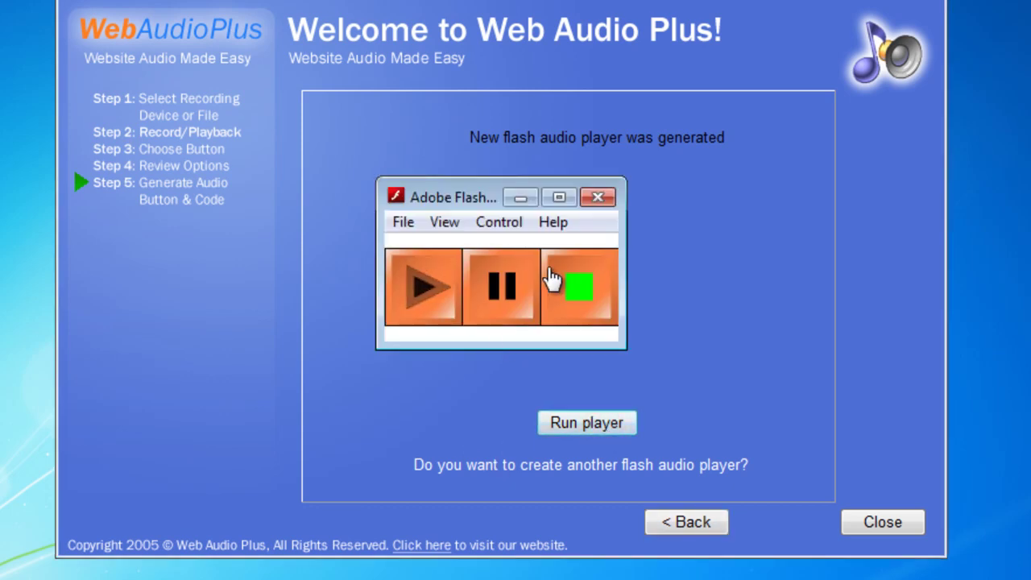
{"action": "left_click", "coordinate": [561, 197]}
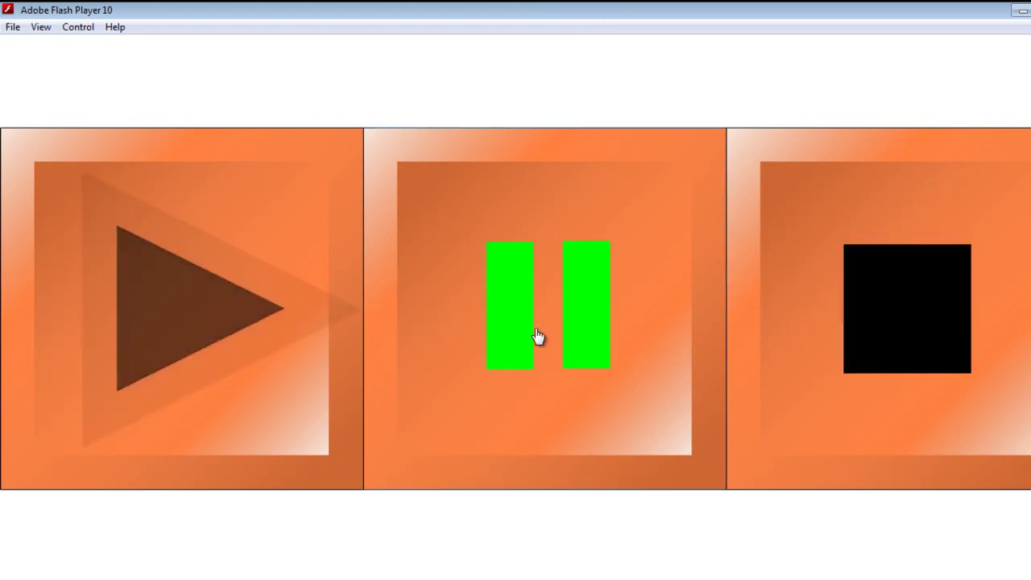
{"action": "left_click", "coordinate": [538, 336]}
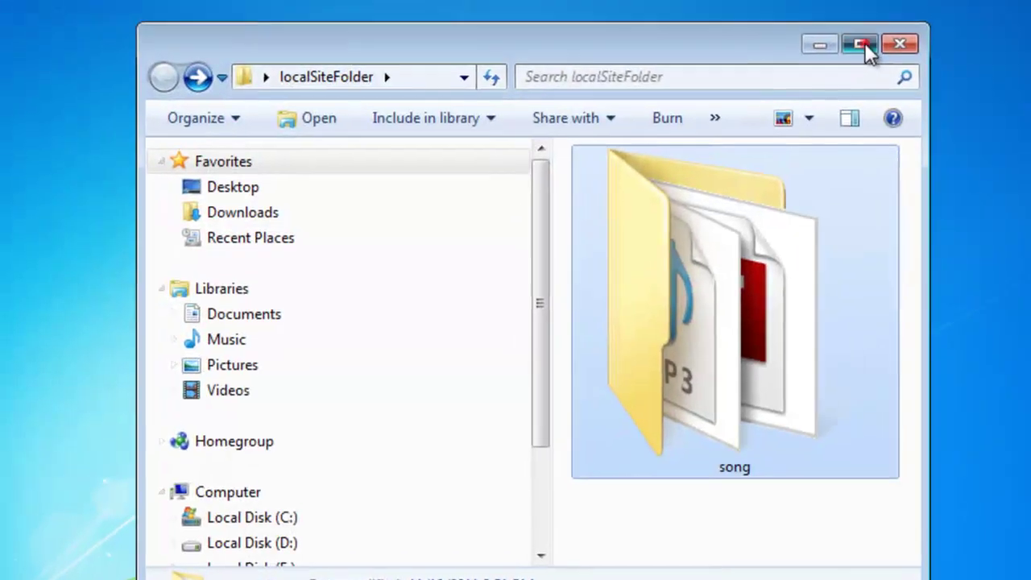
Open play_btn from the song folder to test it, then close the player
{"action": "left_click", "coordinate": [863, 43]}
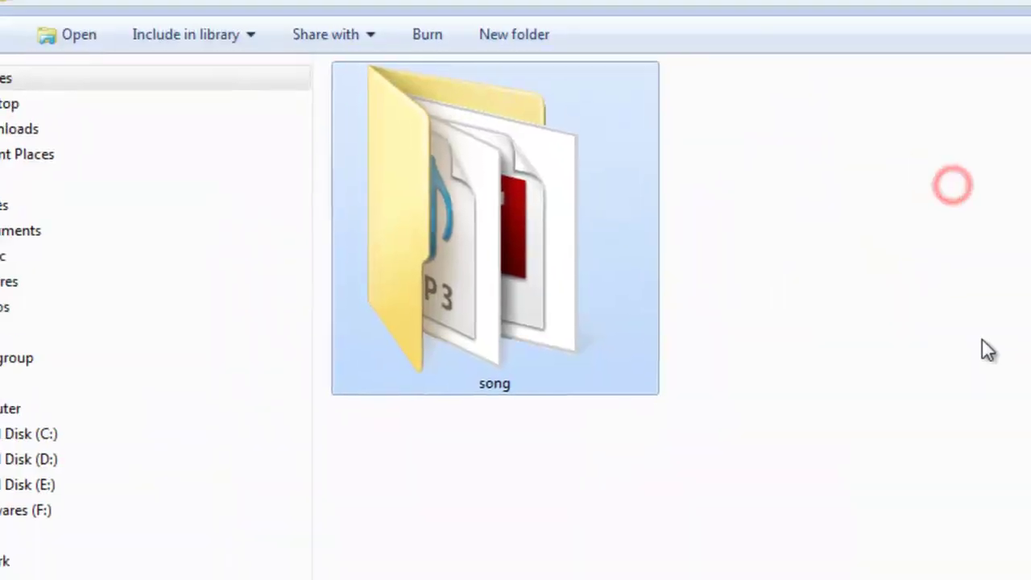
{"action": "double_click", "coordinate": [555, 306]}
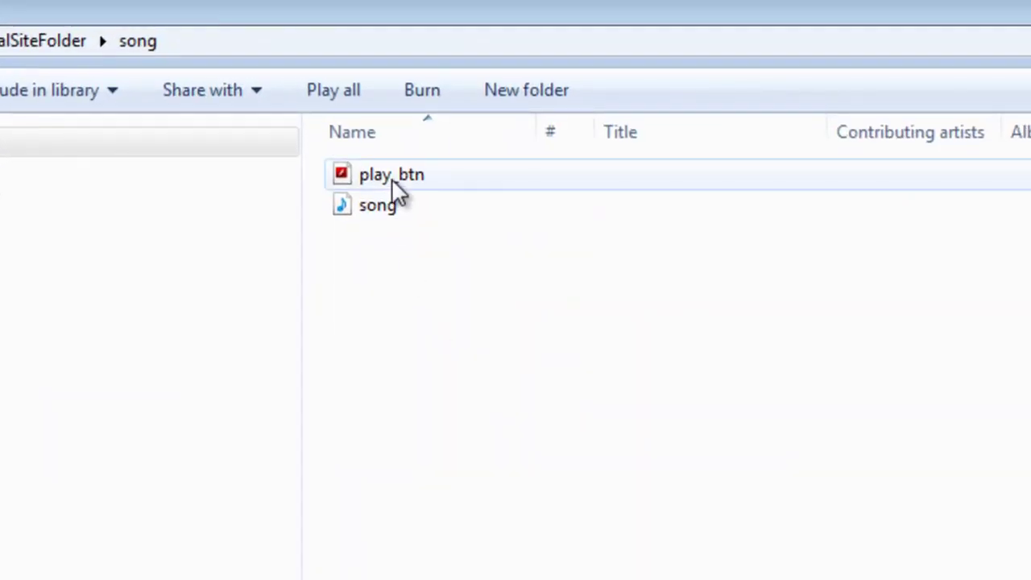
{"action": "double_click", "coordinate": [391, 178]}
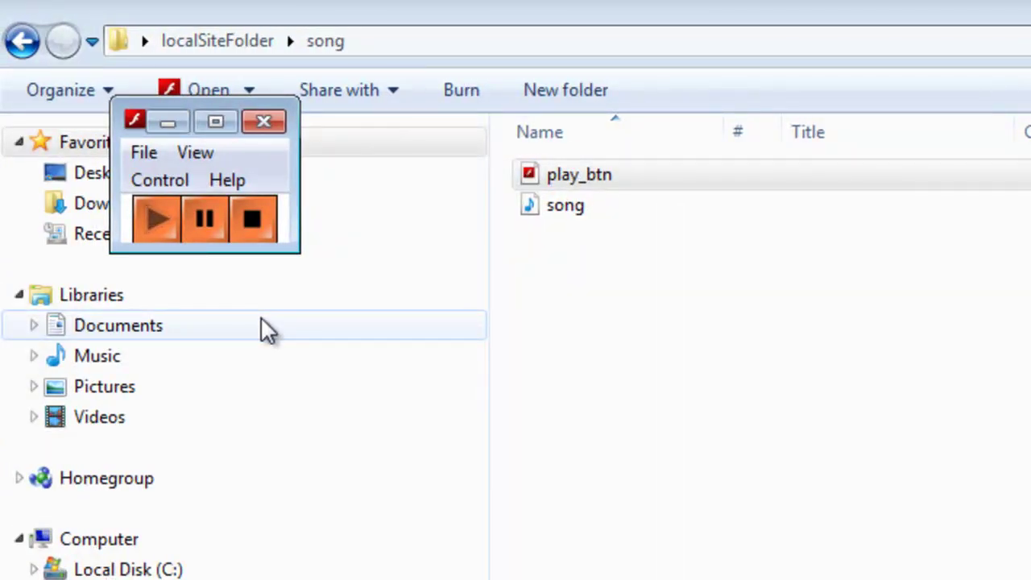
{"action": "left_click", "coordinate": [280, 122]}
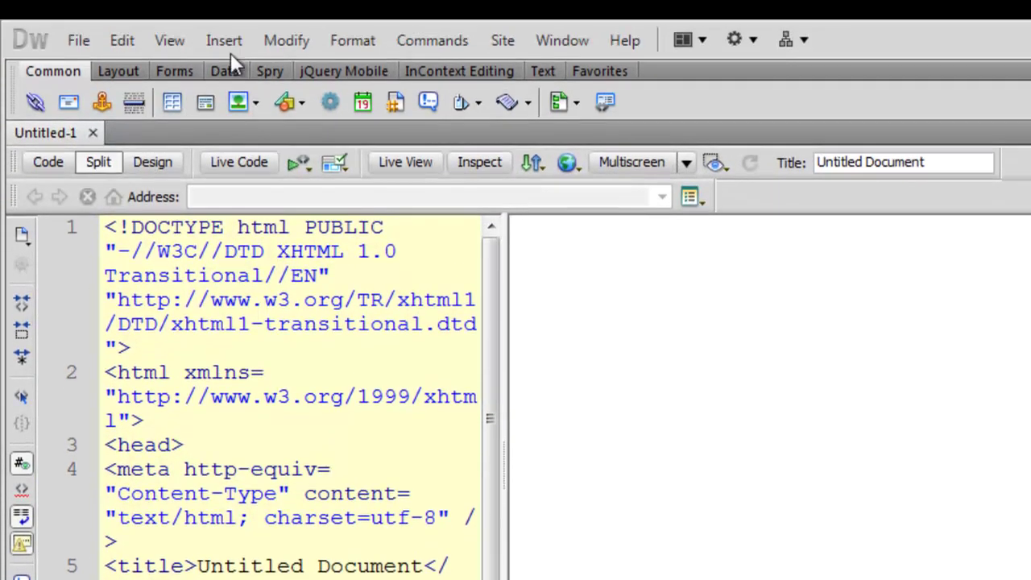
Insert a SWF from the Media menu, first saving the page as song in the song folder
{"action": "left_click", "coordinate": [228, 53]}
{"action": "mouse_move", "coordinate": [320, 155]}
{"action": "left_click", "coordinate": [550, 153]}
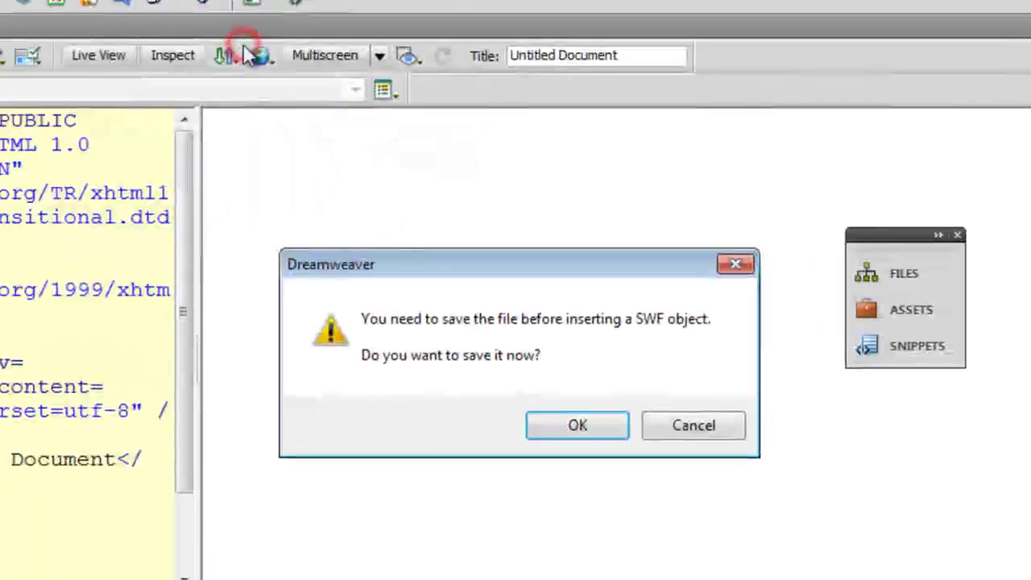
{"action": "left_click", "coordinate": [597, 428]}
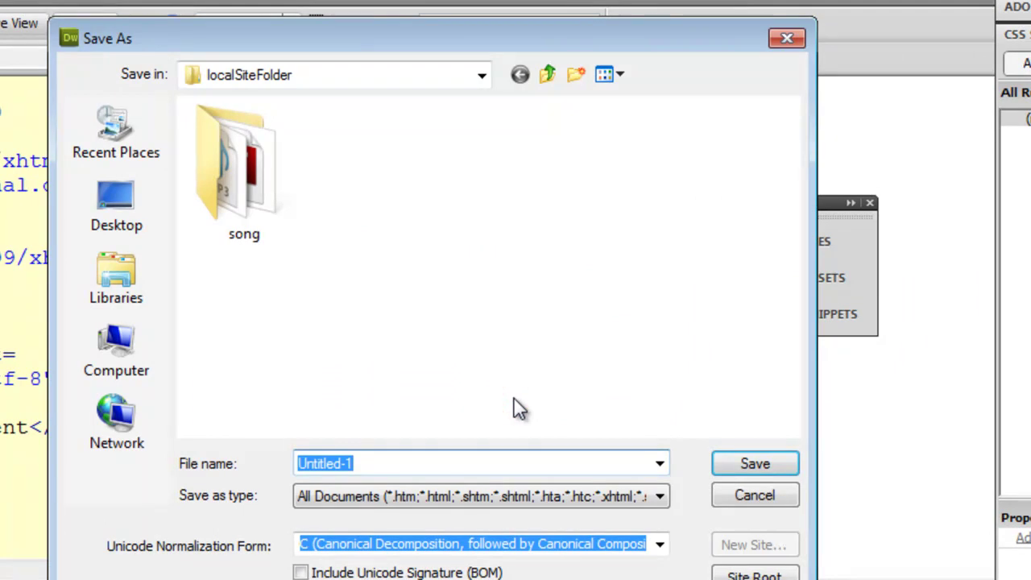
{"action": "type", "text": "song"}
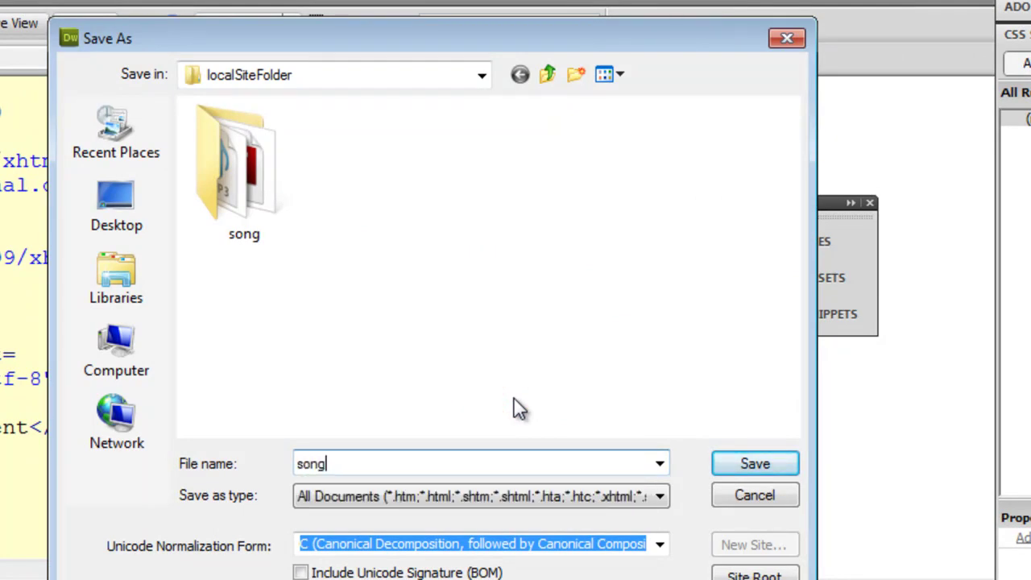
{"action": "key", "text": "Return"}
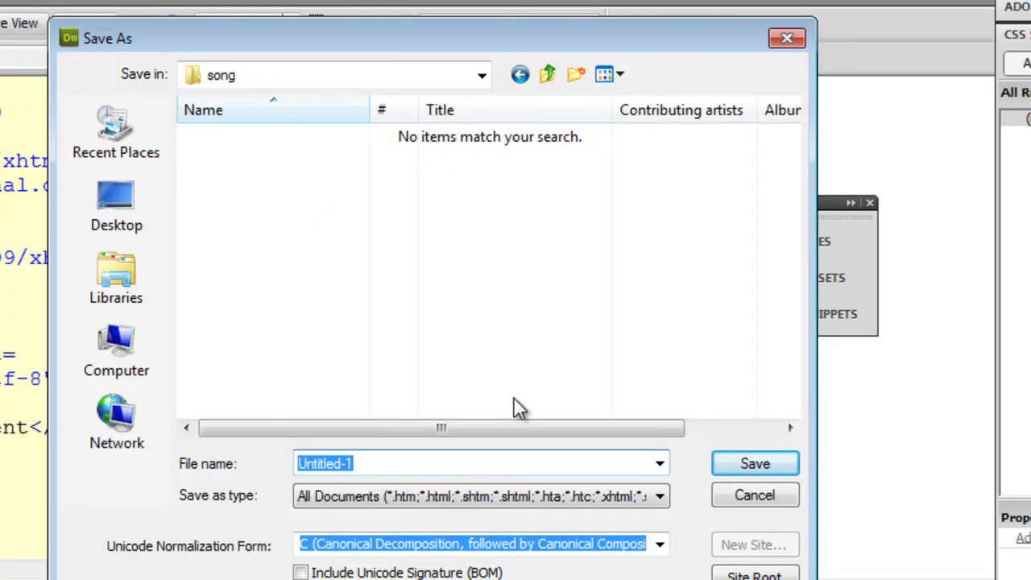
{"action": "type", "text": "song"}
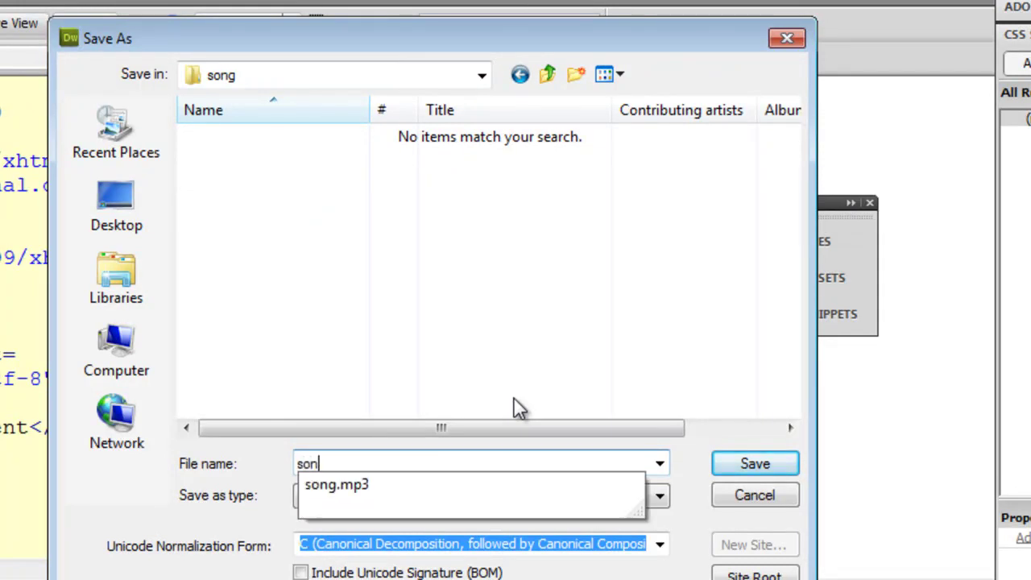
{"action": "key", "text": "Return"}
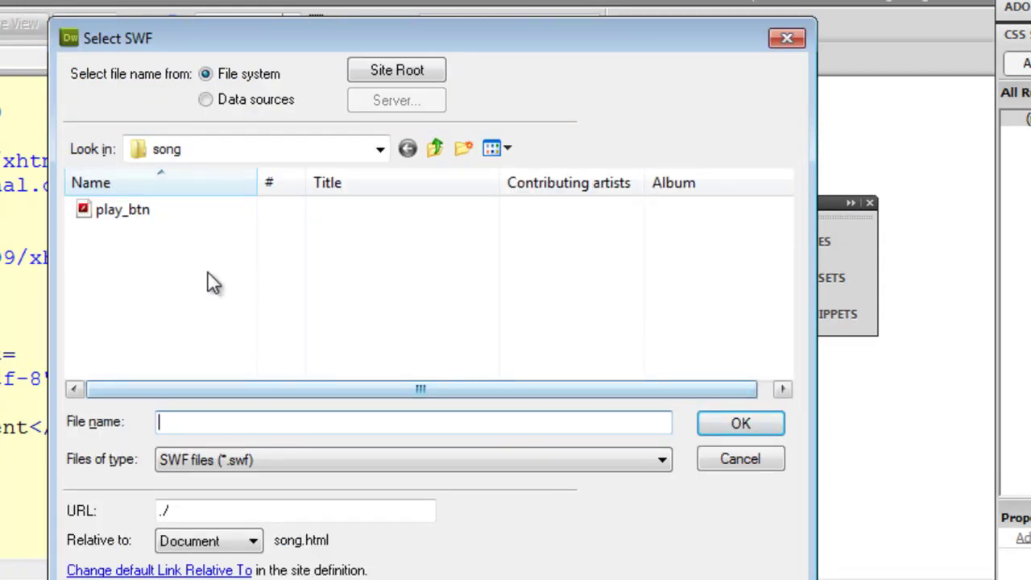
Embed play_btn as the SWF, save the page, and preview it in Chrome
{"action": "double_click", "coordinate": [157, 211]}
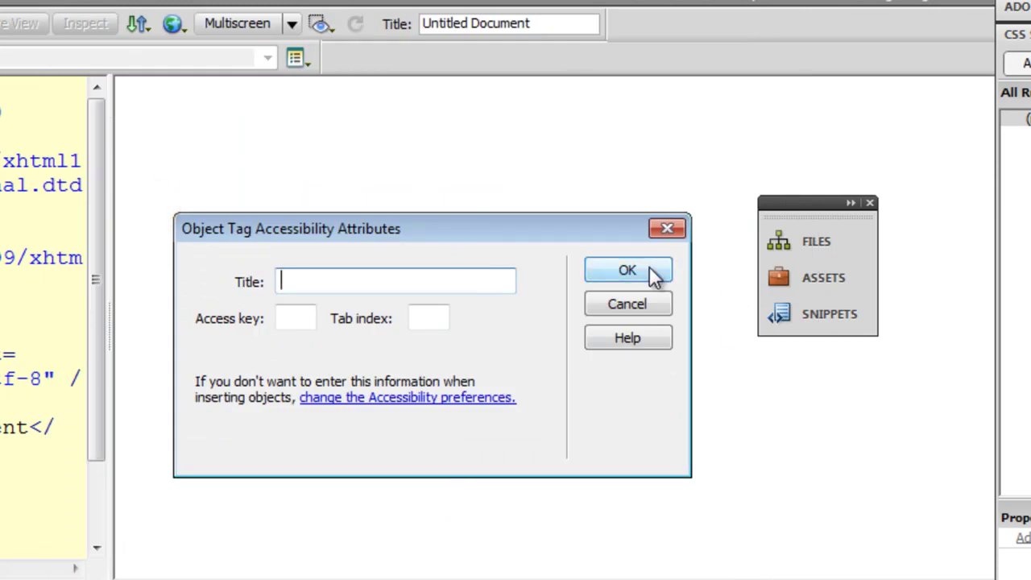
{"action": "left_click", "coordinate": [654, 274]}
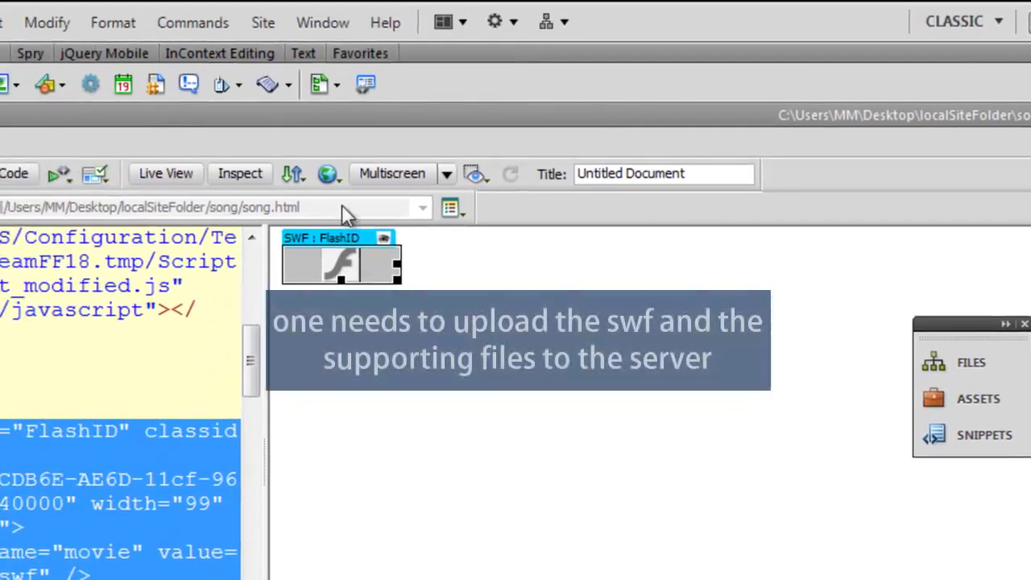
{"action": "left_click", "coordinate": [175, 55]}
{"action": "left_click", "coordinate": [201, 81]}
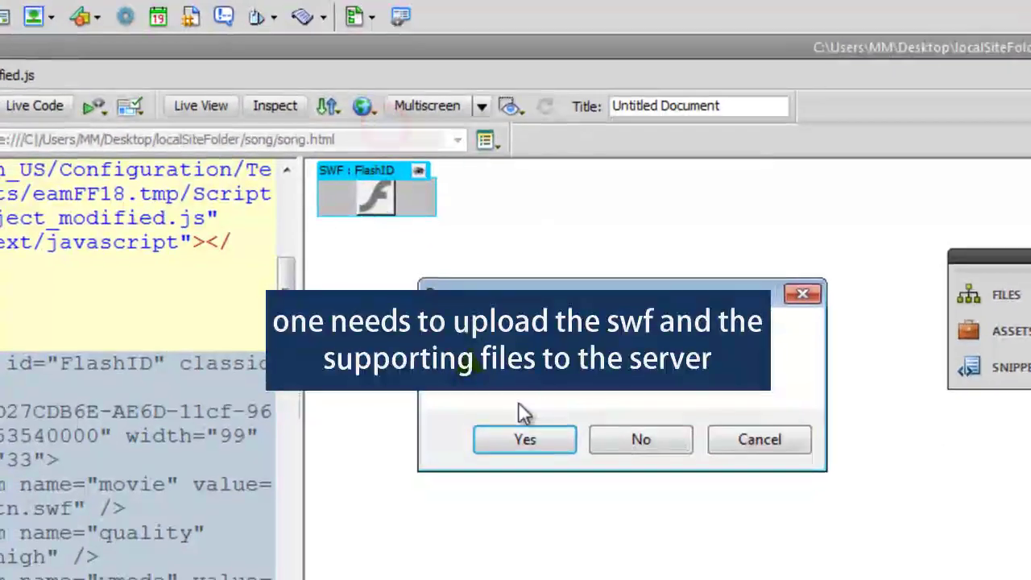
{"action": "left_click", "coordinate": [498, 491]}
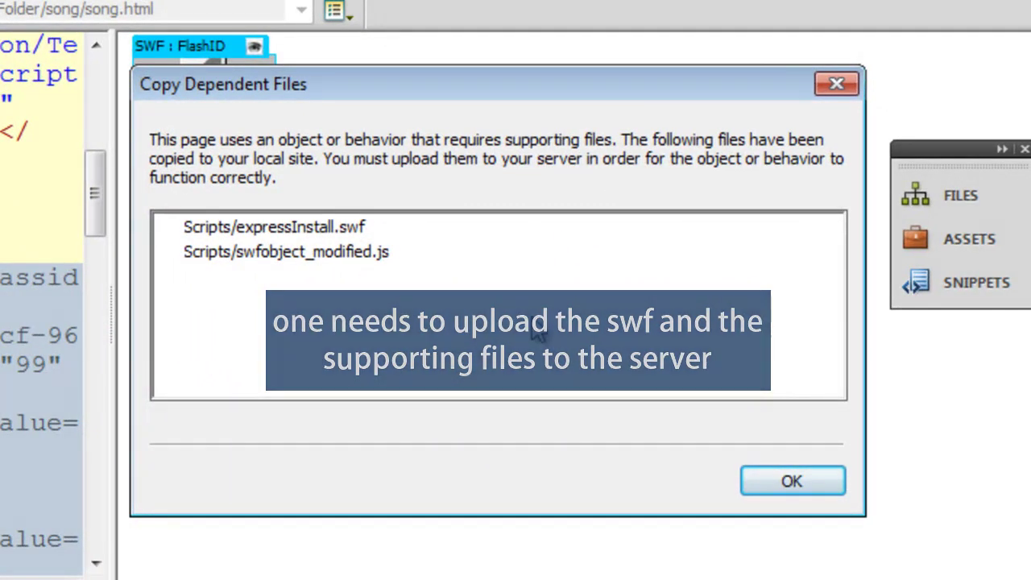
Acknowledge the copied supporting files so song.html opens in Chrome
{"action": "left_click", "coordinate": [799, 482]}
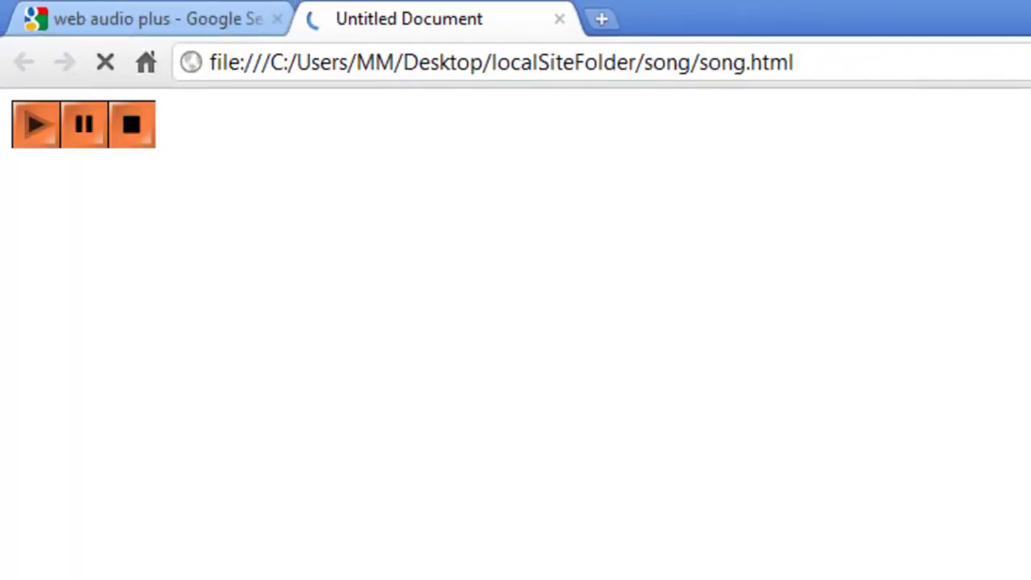